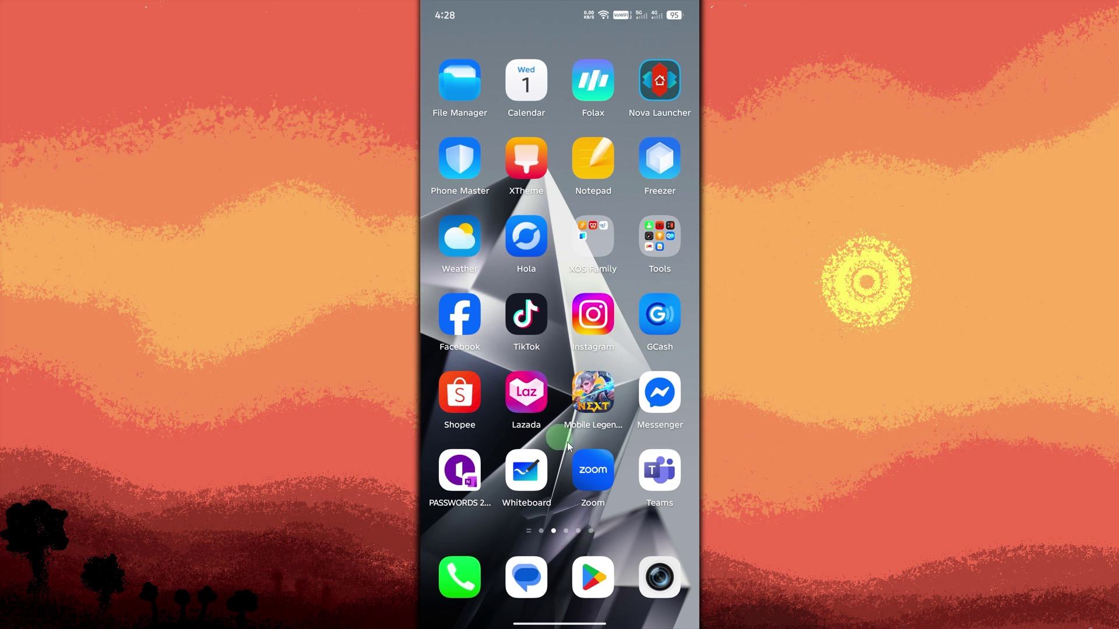
Search the Play Store for 'mozilla Firefox' and open the Firefox Fast & Private Browser listing.
{"action": "left_click", "coordinate": [505, 120]}
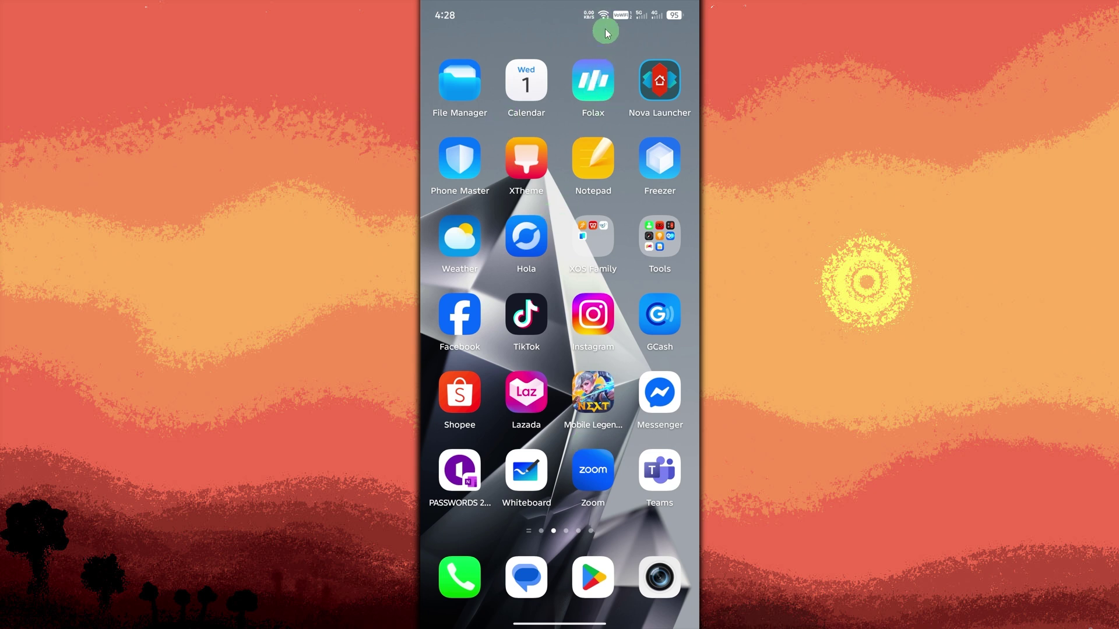
{"action": "left_click", "coordinate": [604, 141]}
{"action": "left_click", "coordinate": [593, 579]}
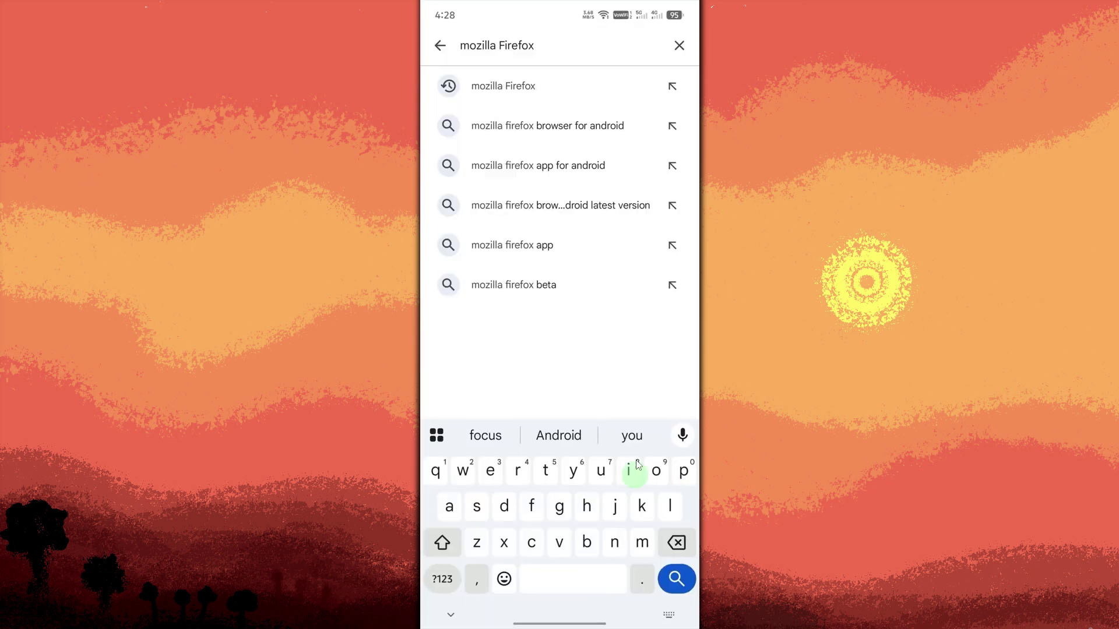
{"action": "left_click", "coordinate": [472, 53]}
{"action": "left_click", "coordinate": [503, 50]}
{"action": "key", "text": "Return"}
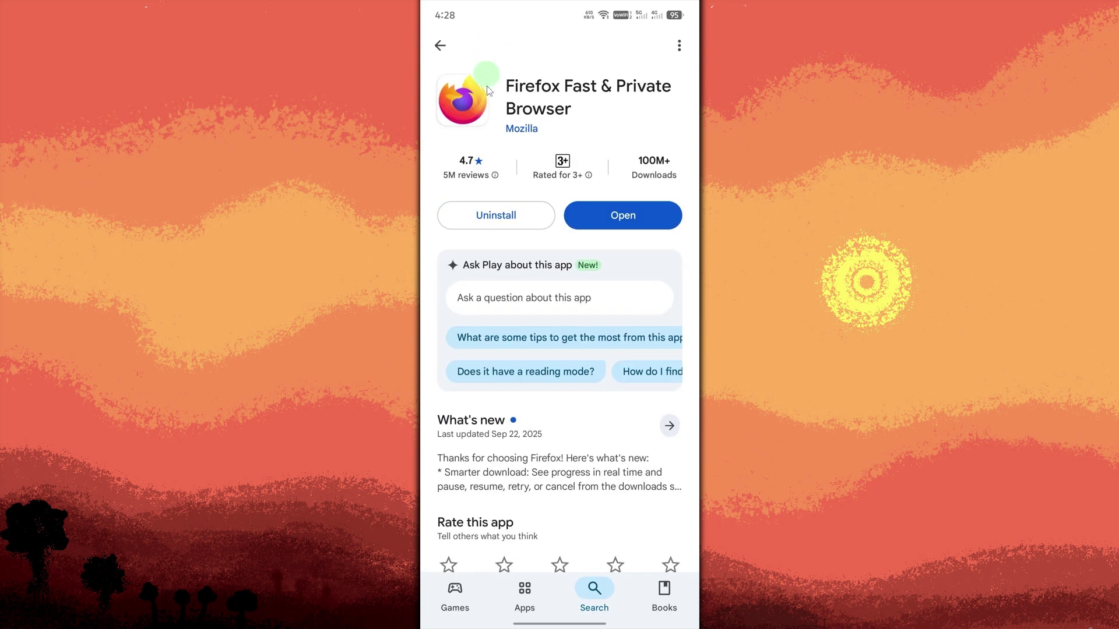
{"action": "left_click", "coordinate": [474, 102]}
{"action": "left_click", "coordinate": [560, 86]}
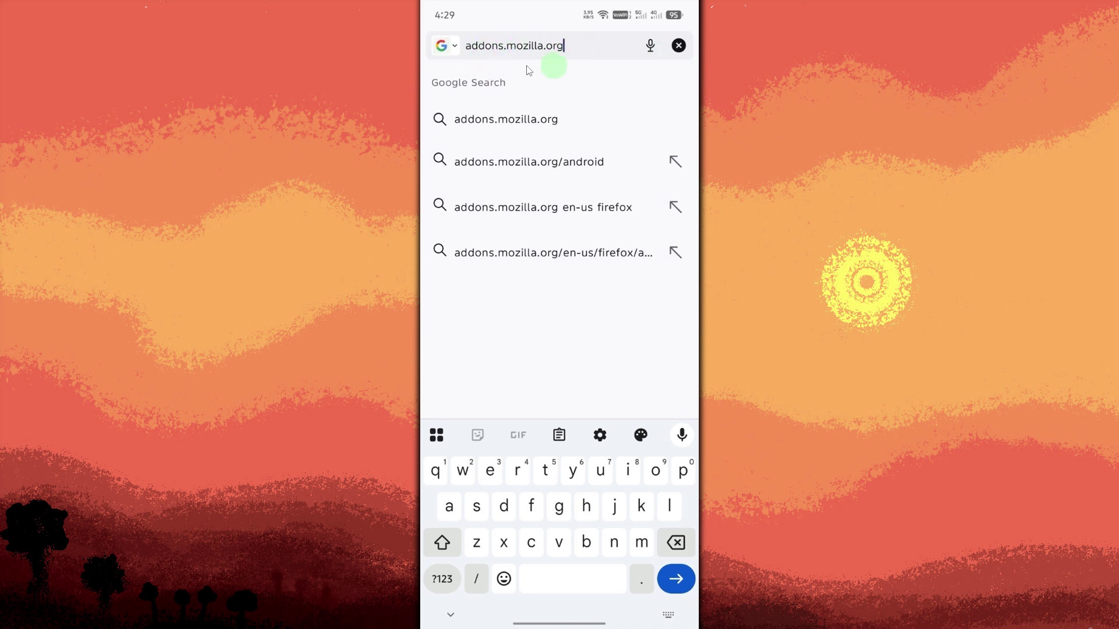
Load addons.mozilla.org in Firefox to show its recommended Android extensions.
{"action": "left_click", "coordinate": [676, 580]}
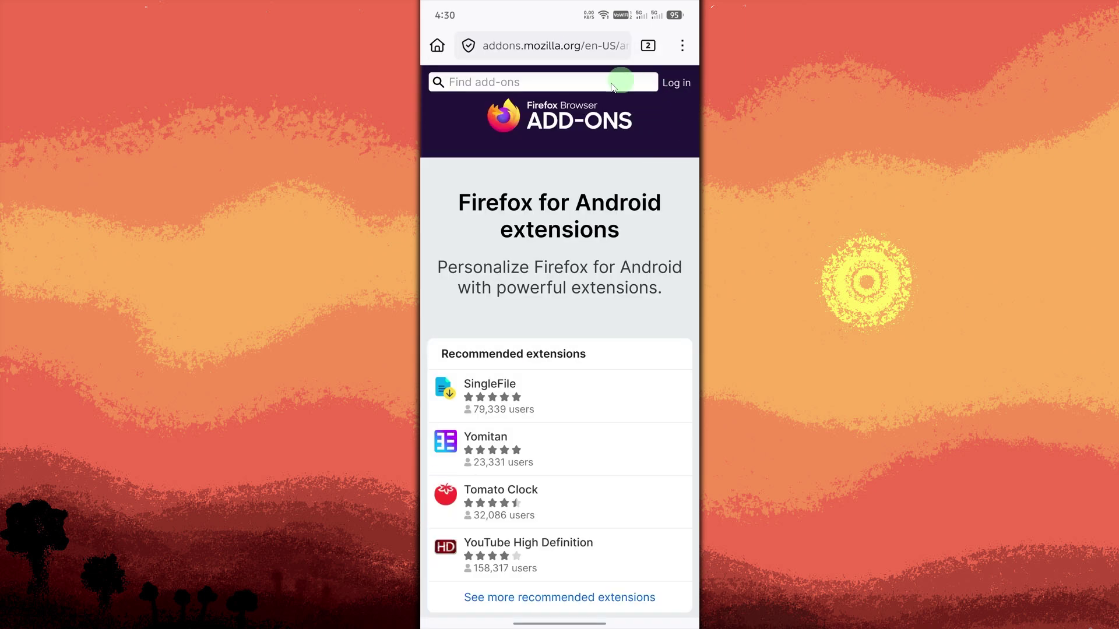
Install YouTube Video Downloader from a 'video downloader extension' search, allowing private browsing.
{"action": "left_click", "coordinate": [470, 89]}
{"action": "type", "text": "video downloader extension"}
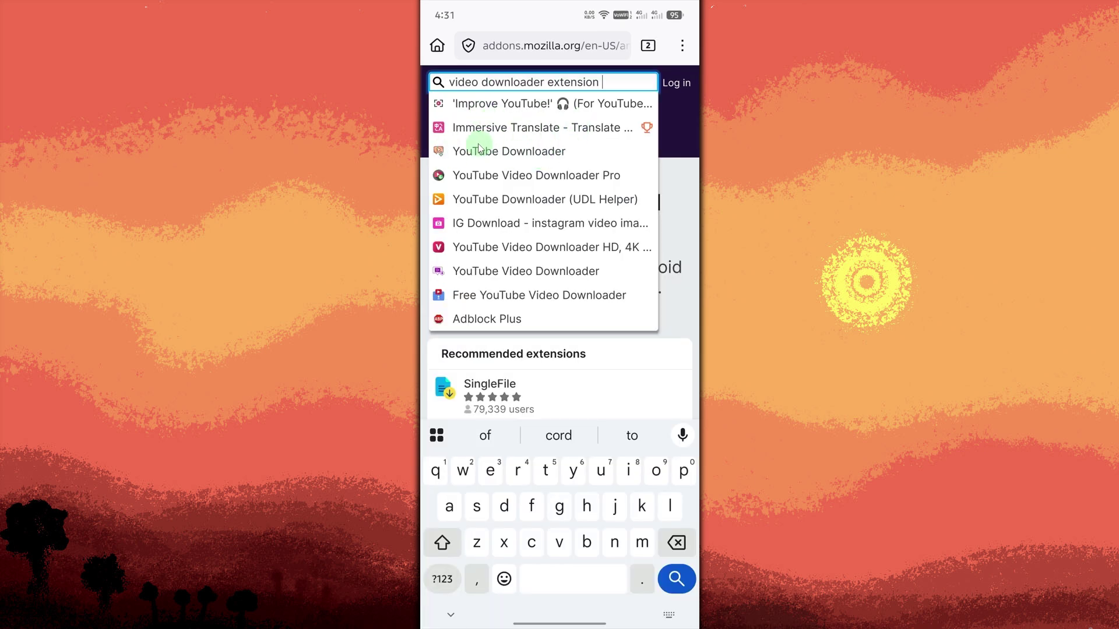
{"action": "left_click", "coordinate": [479, 150]}
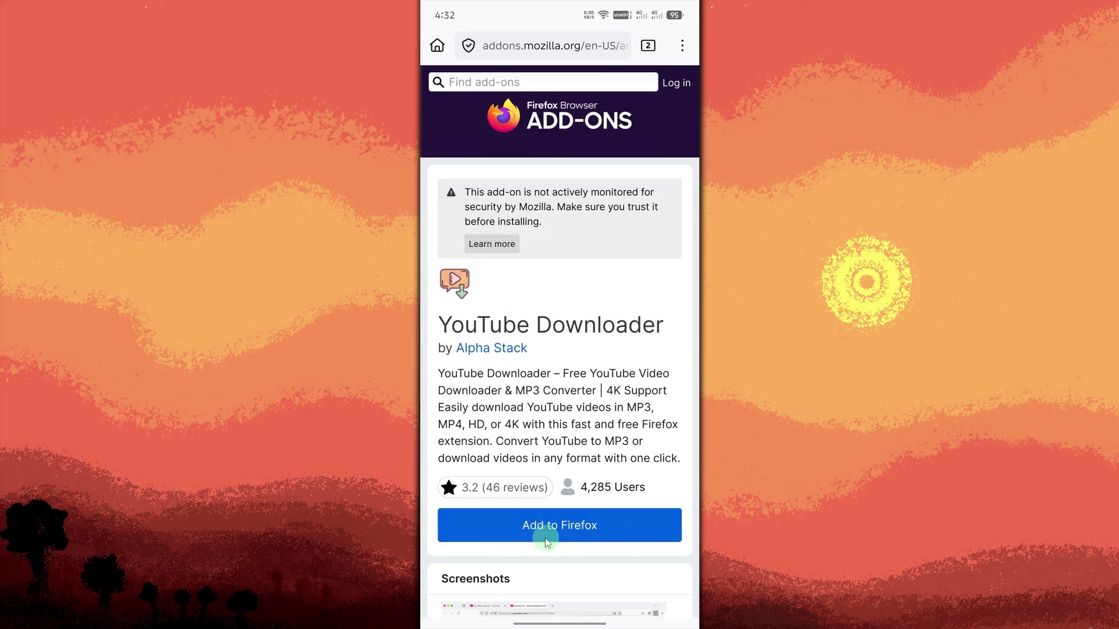
{"action": "left_click", "coordinate": [546, 542]}
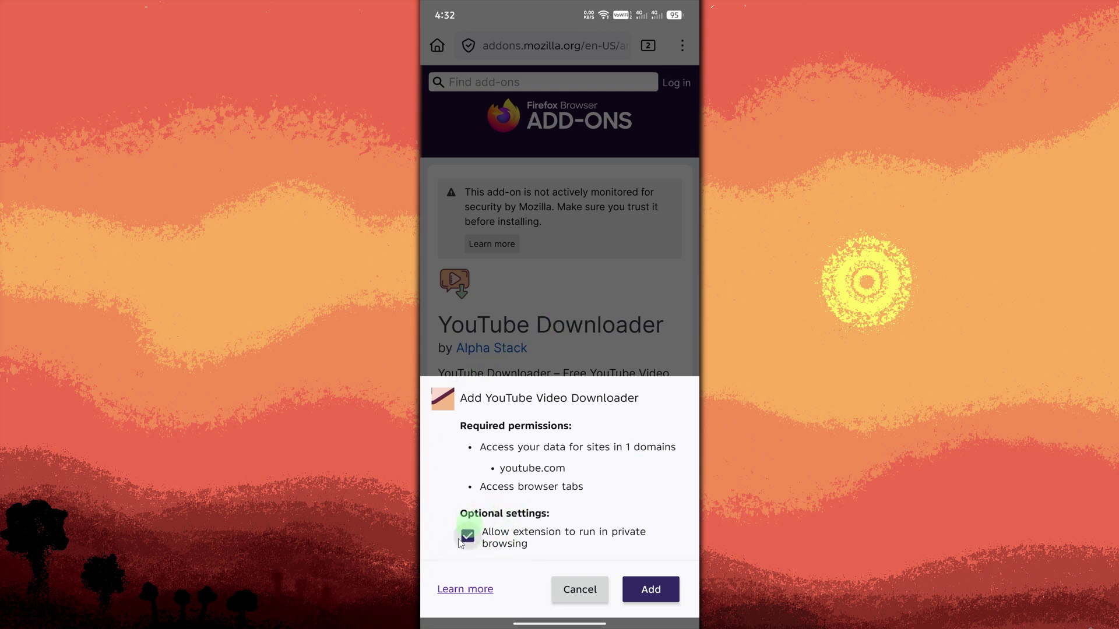
{"action": "left_click", "coordinate": [656, 604]}
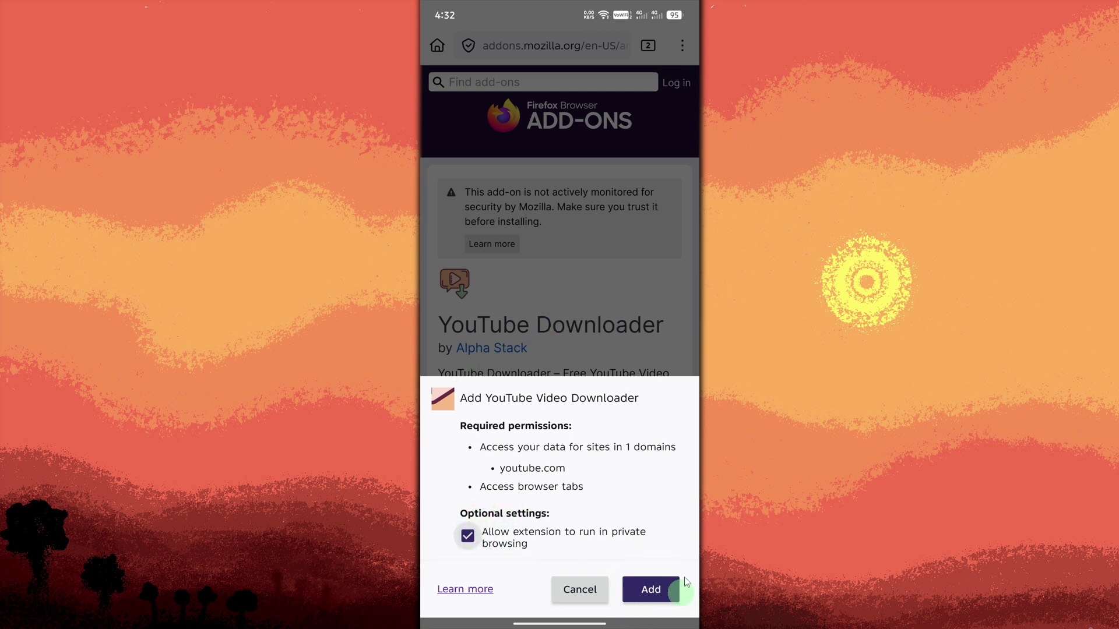
{"action": "left_click", "coordinate": [676, 598]}
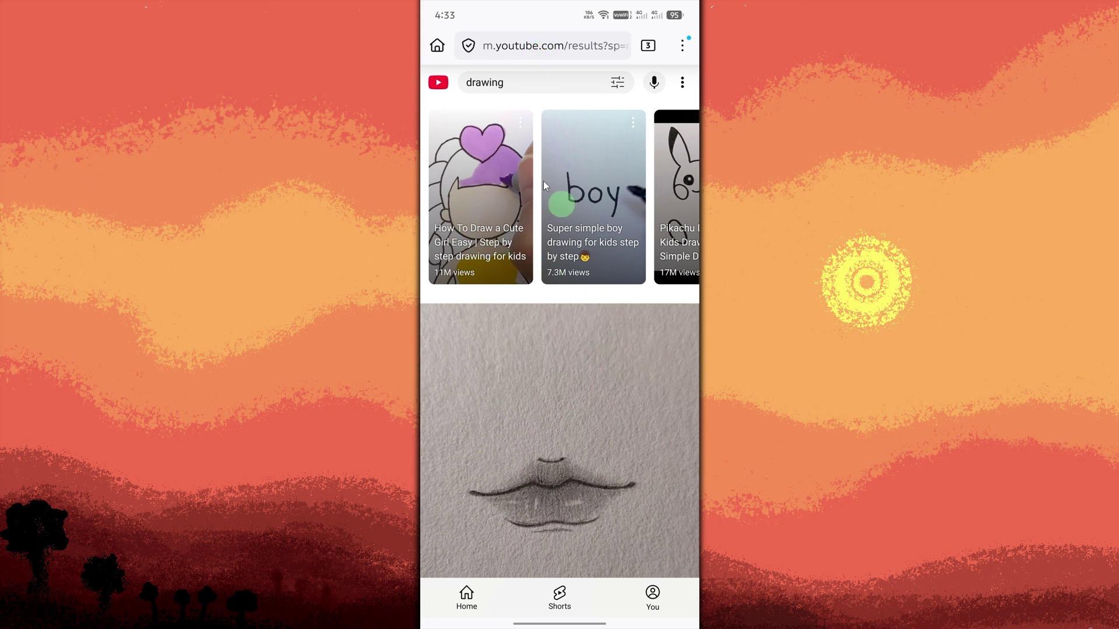
Play the lips drawing tutorial Short and bring up Firefox's extensions list.
{"action": "left_click", "coordinate": [551, 218]}
{"action": "right_click", "coordinate": [606, 225]}
{"action": "left_click", "coordinate": [543, 406]}
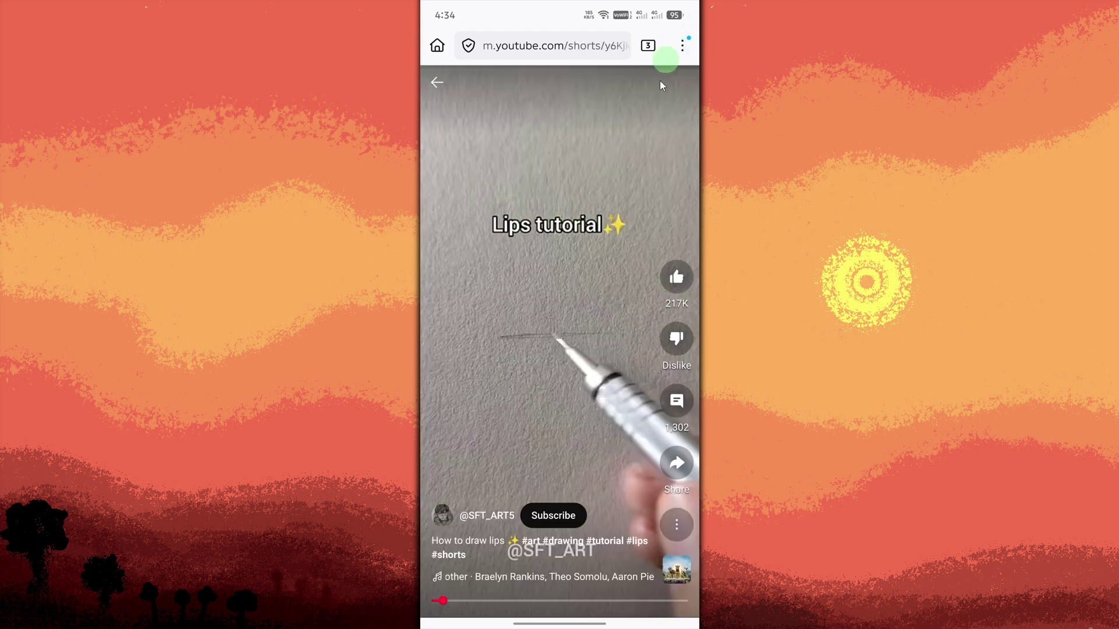
{"action": "left_click", "coordinate": [683, 45]}
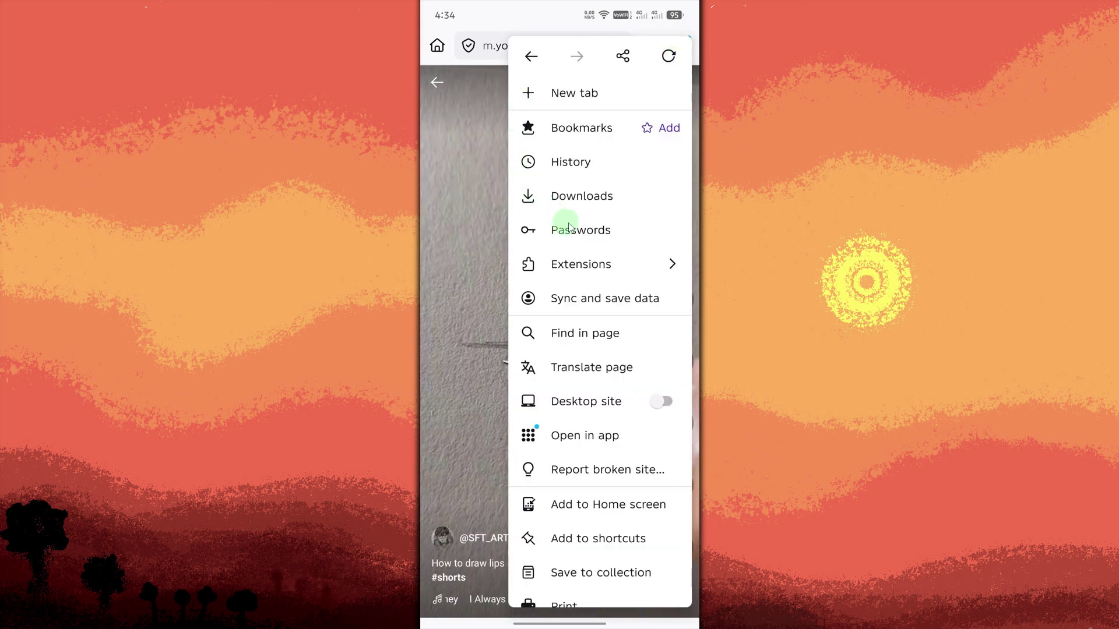
{"action": "left_click", "coordinate": [577, 264]}
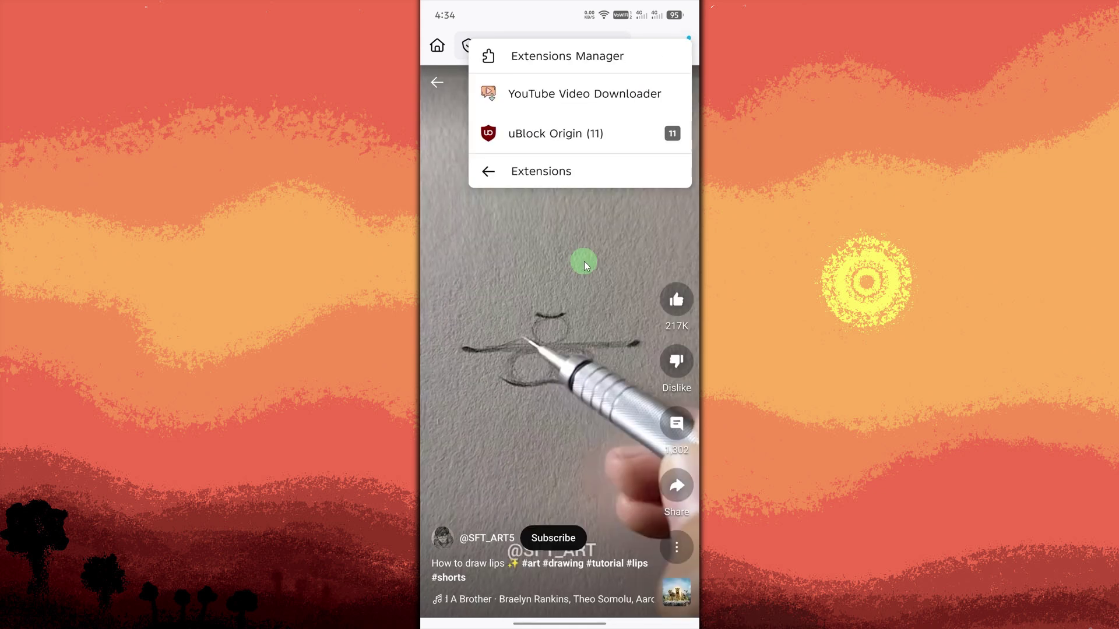
Launch YouTube Video Downloader on the lips Short to list its download formats.
{"action": "left_click", "coordinate": [544, 95]}
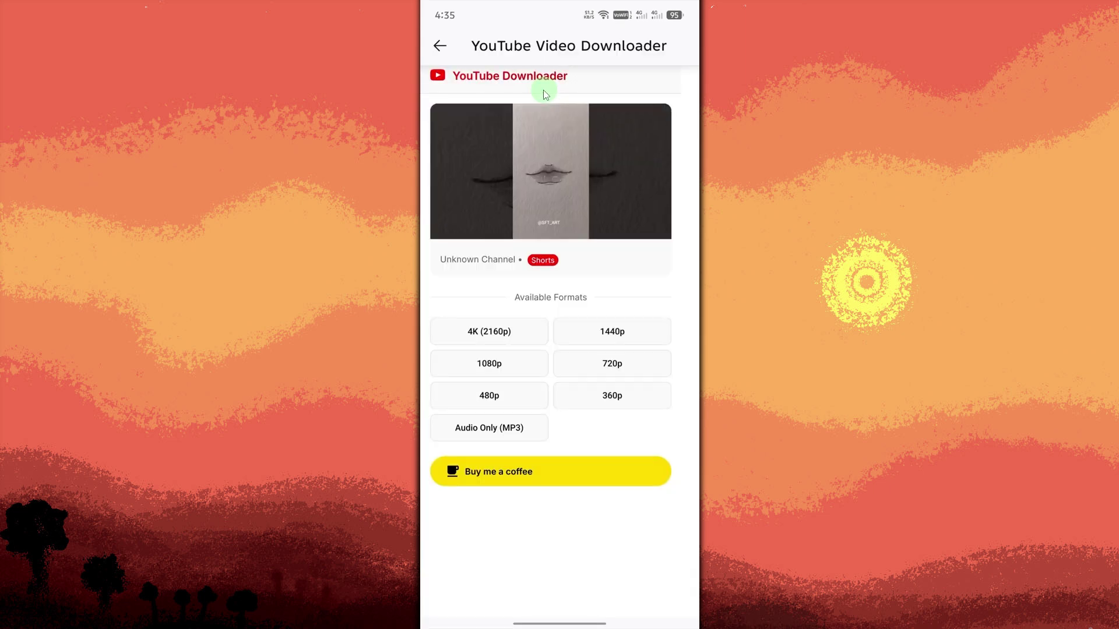
Choose the 720p format for the lips Short, which opens the VeedMate downloader site.
{"action": "left_click", "coordinate": [611, 358]}
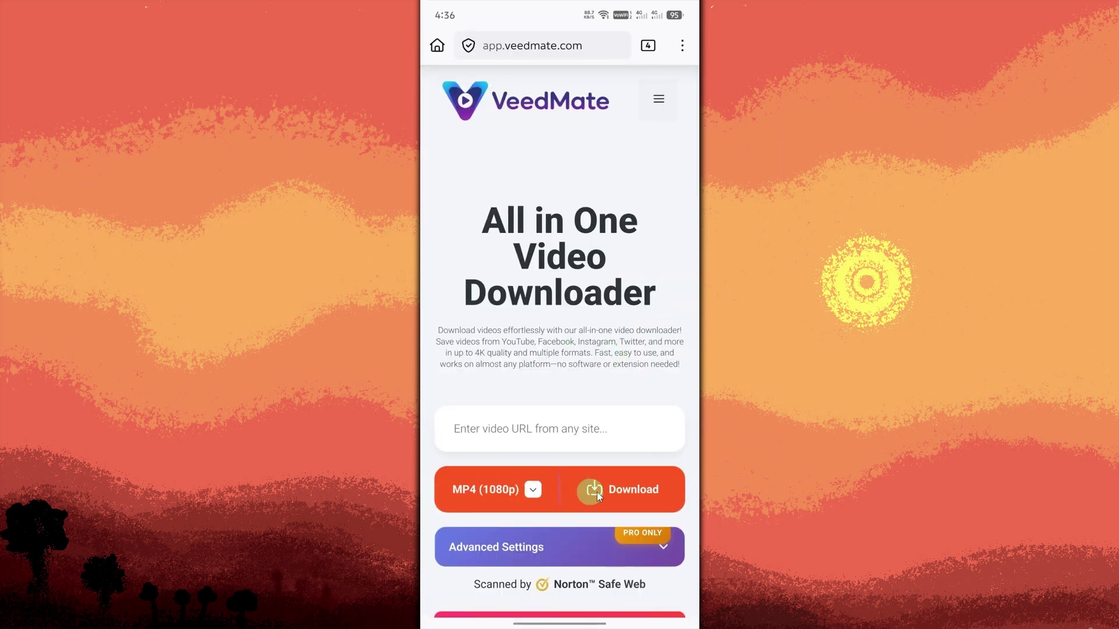